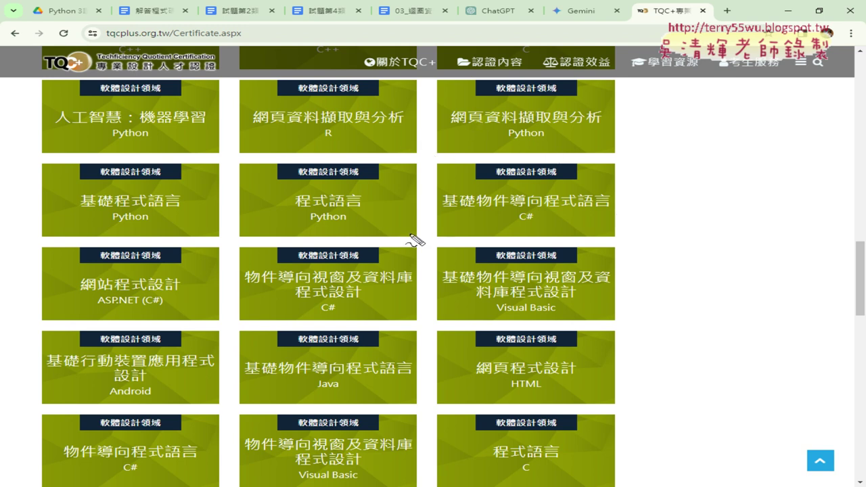
Annotate the Python subject tiles with pen circles, underlines and handwritten 9 and 5, then clear them.
left_click_drag(346, 227, 365, 229)
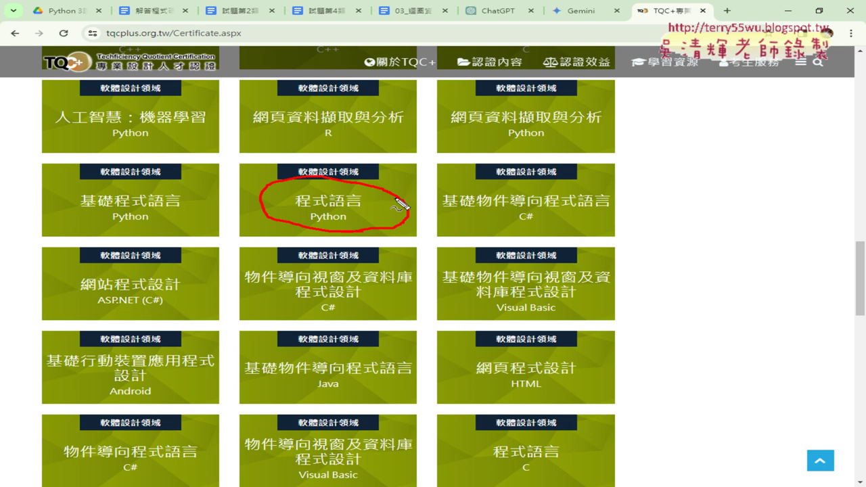
left_click_drag(696, 200, 662, 238)
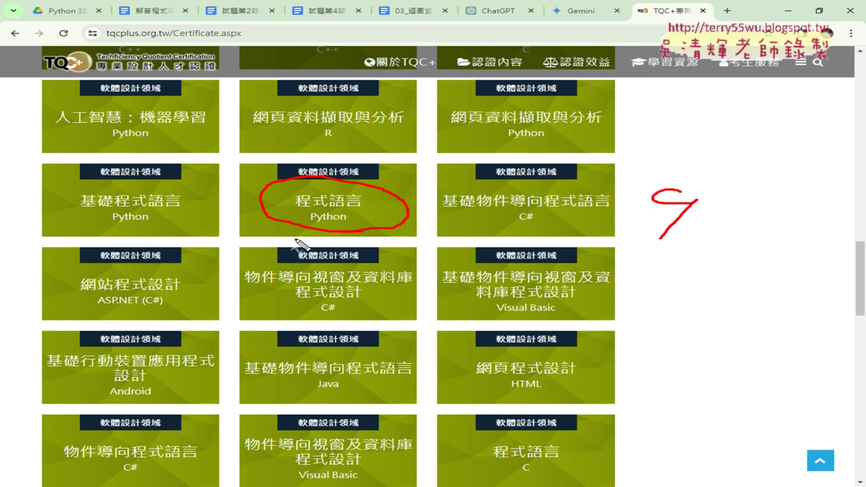
left_click_drag(152, 229, 145, 227)
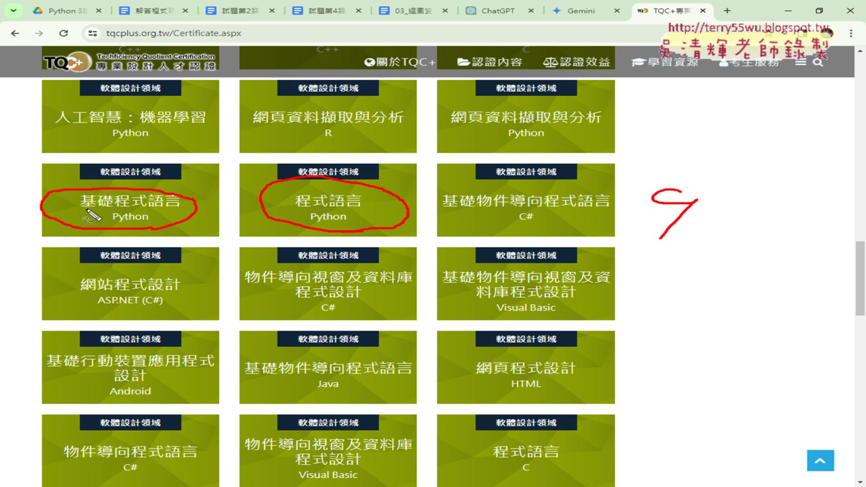
left_click_drag(83, 209, 110, 208)
left_click_drag(197, 173, 195, 201)
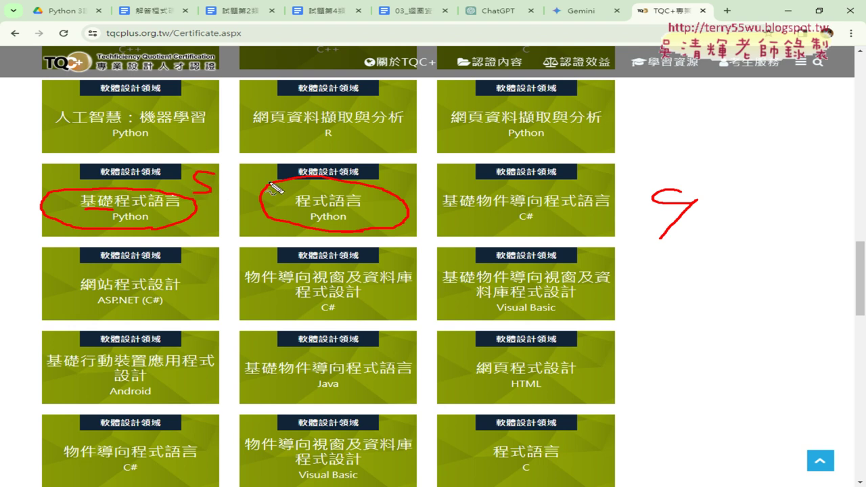
left_click_drag(639, 239, 697, 238)
left_click_drag(640, 239, 670, 241)
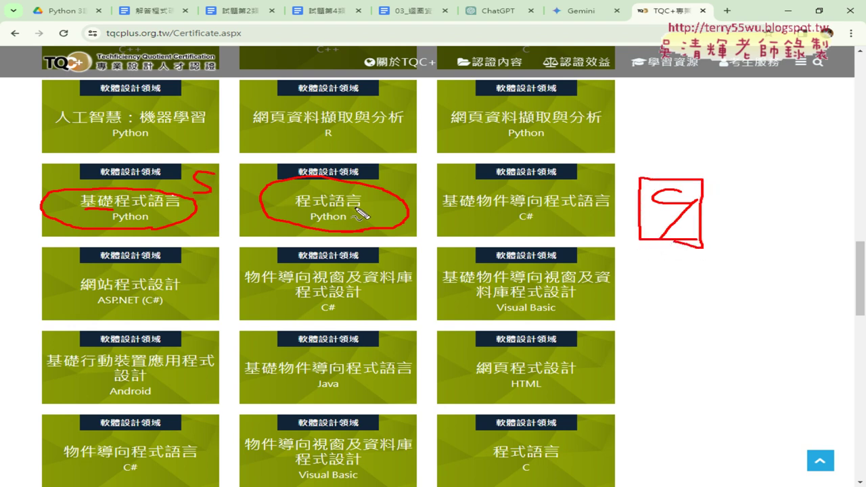
left_click_drag(299, 209, 371, 209)
left_click_drag(198, 204, 182, 162)
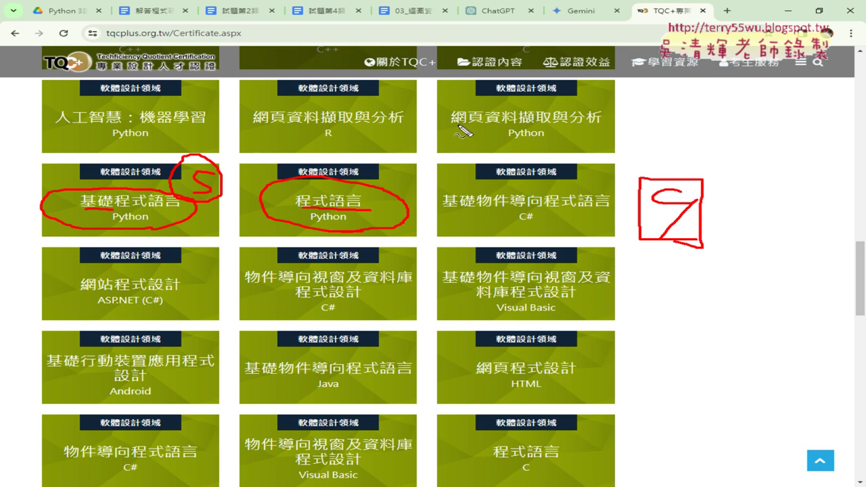
left_click_drag(456, 125, 601, 120)
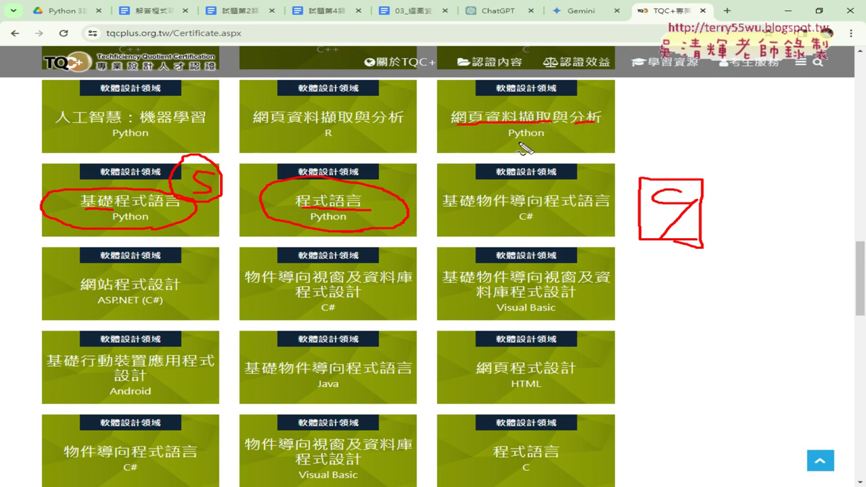
left_click_drag(509, 139, 544, 138)
key("Escape")
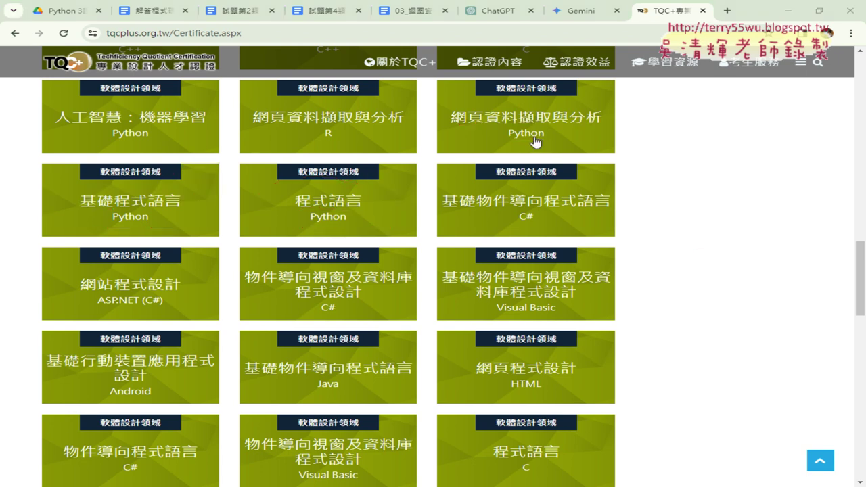
Open the 程式語言 Python certification page and compare the Python 3 and Python 第2版 exam tabs.
left_click(344, 207)
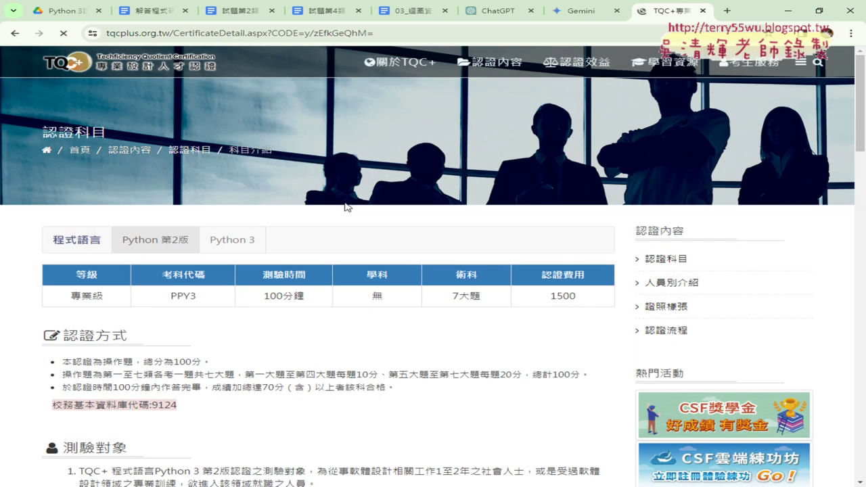
scroll(372, 299, "down", 3)
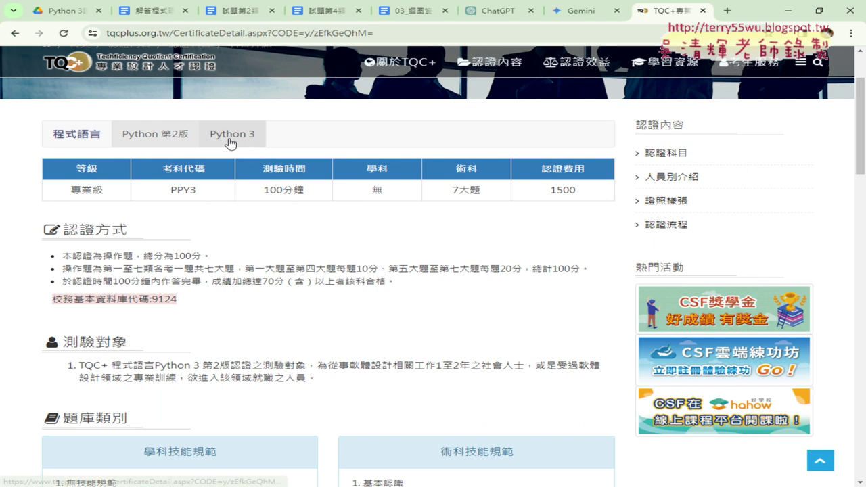
left_click(231, 140)
left_click(145, 139)
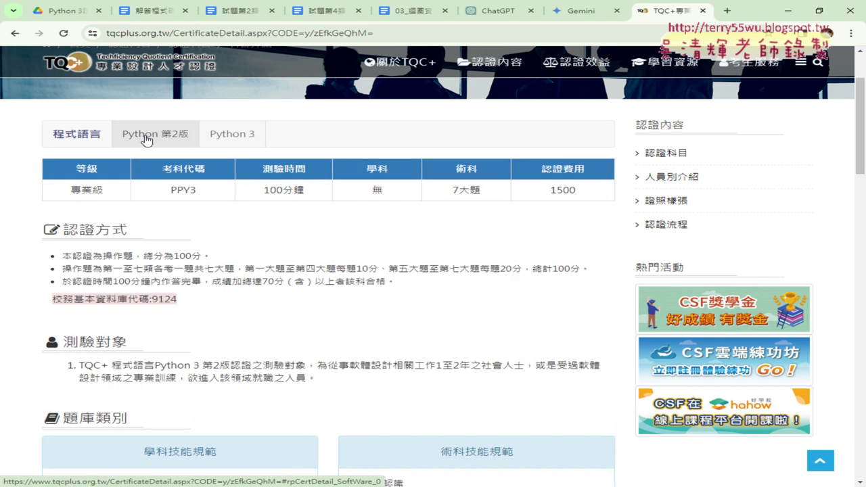
left_click(252, 135)
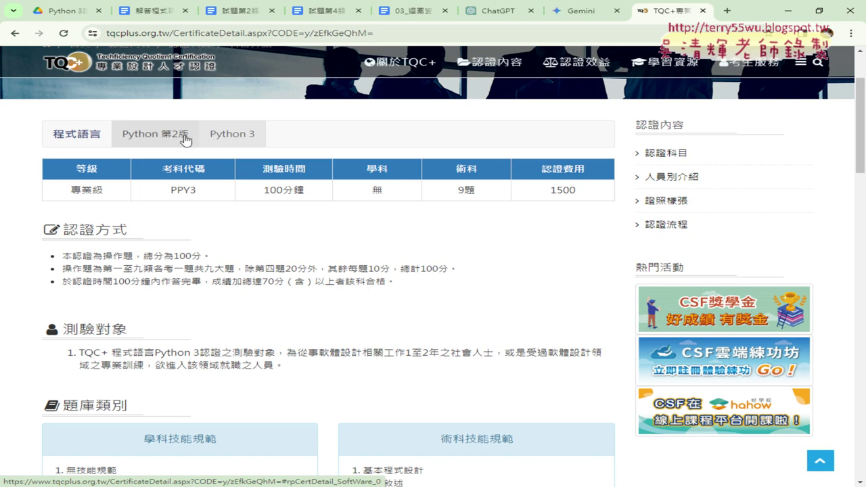
left_click(246, 135)
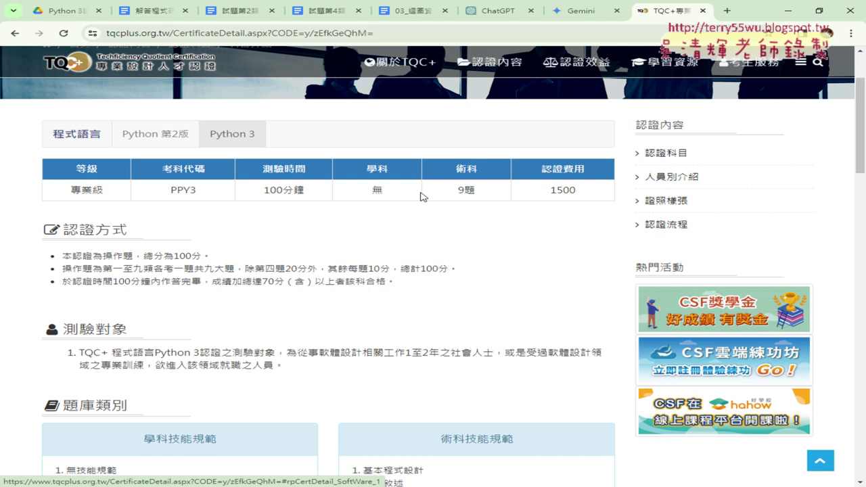
left_click_drag(458, 189, 478, 197)
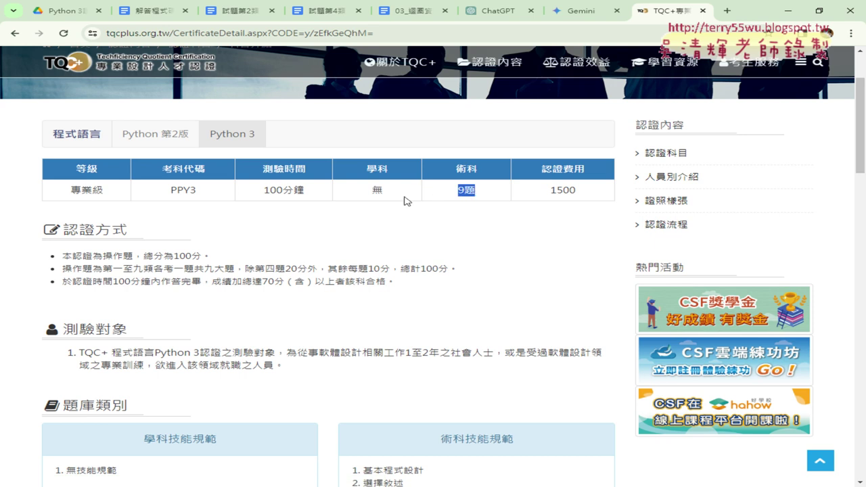
left_click_drag(255, 190, 312, 194)
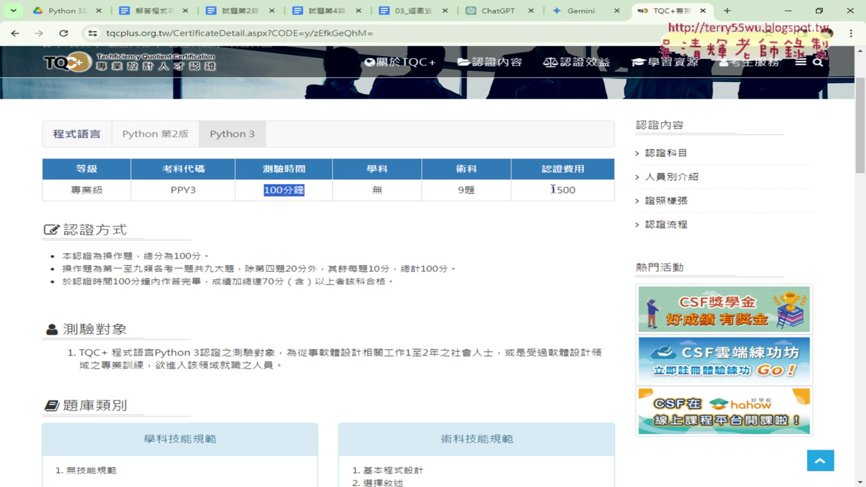
left_click_drag(550, 189, 588, 192)
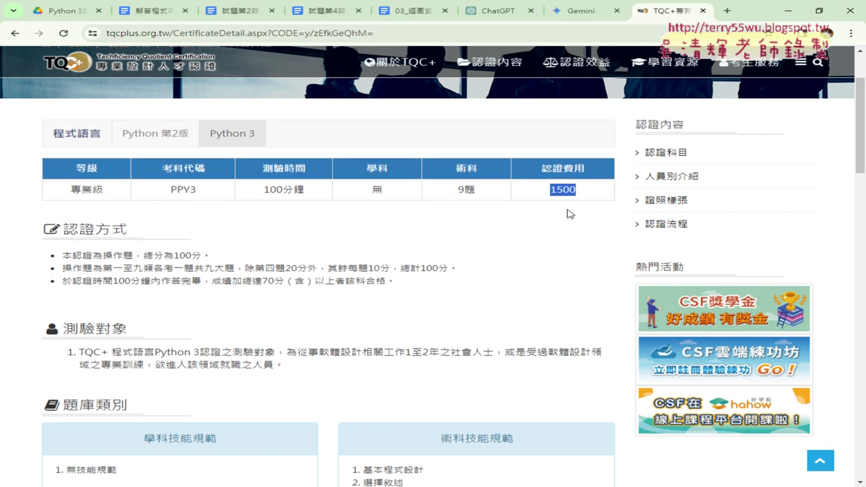
scroll(474, 200, "down", 2)
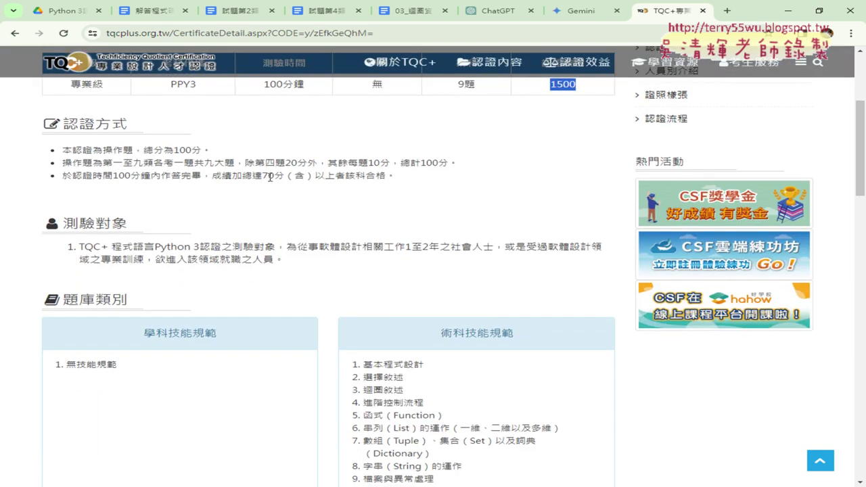
left_click_drag(262, 175, 275, 175)
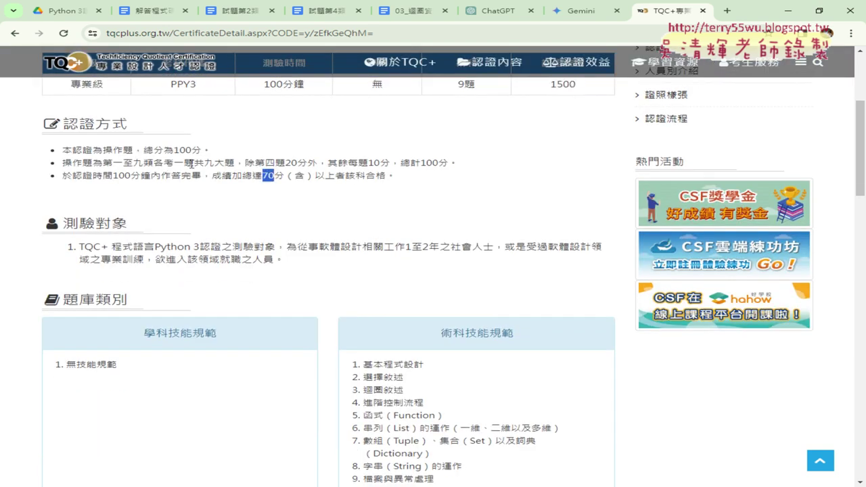
left_click(265, 162)
mouse_move(255, 162)
left_mouse_down()
mouse_move(398, 163)
mouse_move(390, 163)
left_mouse_up()
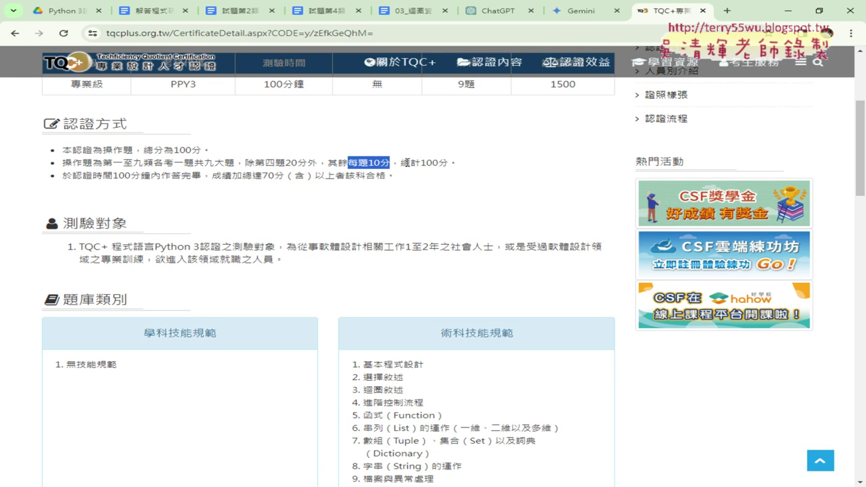
scroll(407, 163, "down", 3)
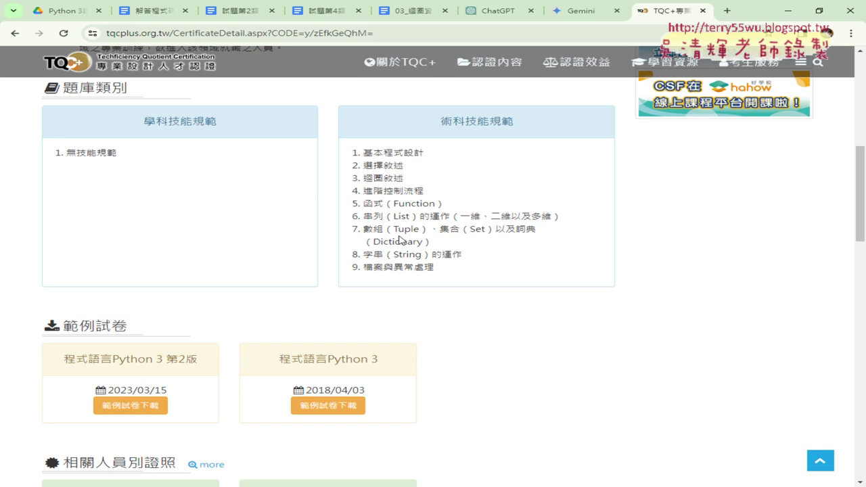
left_click_drag(358, 152, 440, 155)
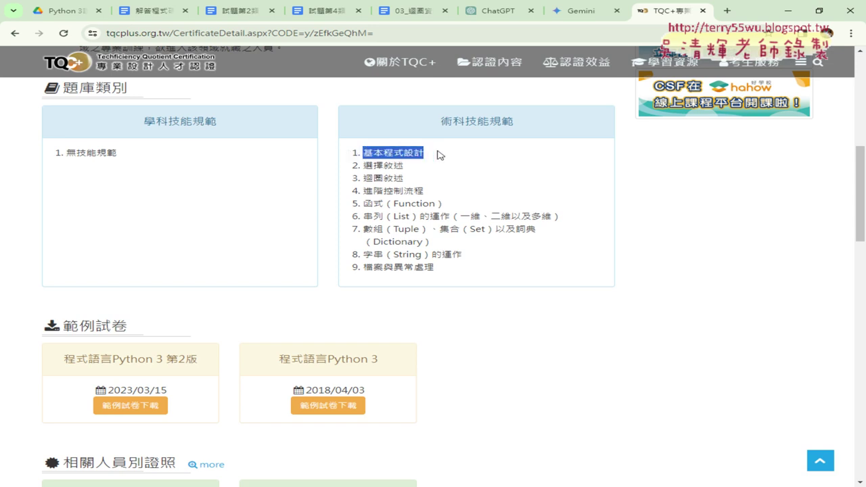
left_click(415, 153)
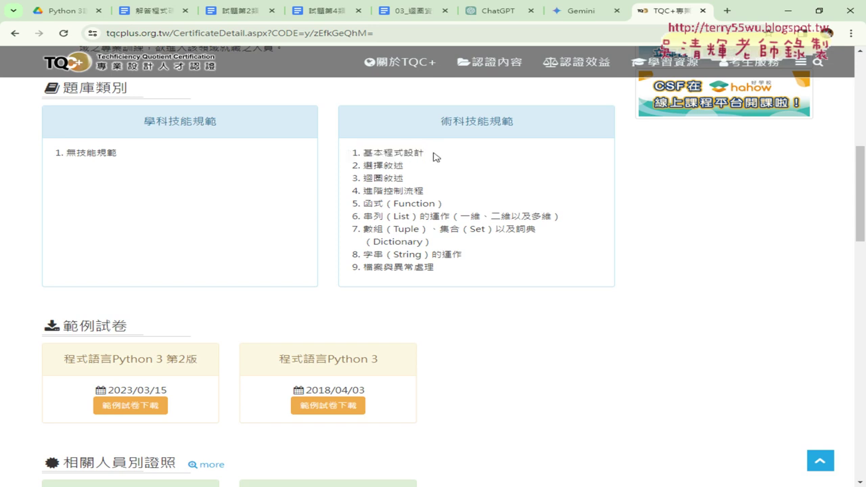
left_click_drag(434, 154, 363, 153)
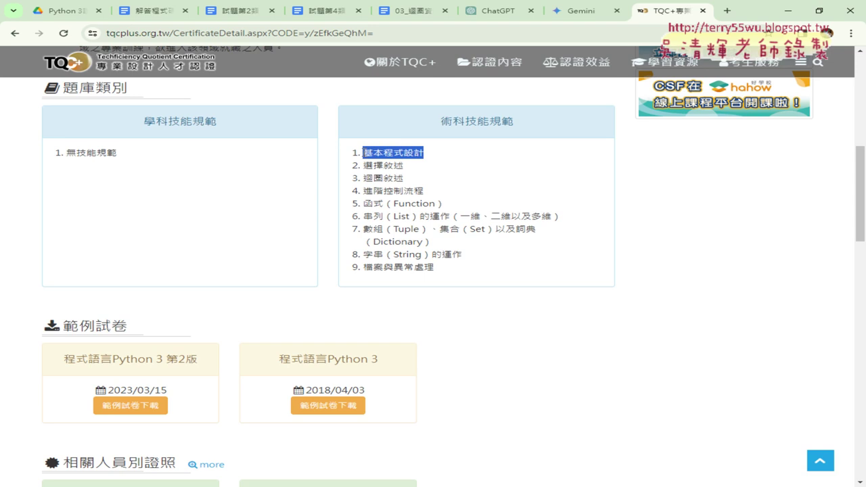
mouse_move(414, 166)
left_mouse_down()
mouse_move(363, 166)
mouse_move(363, 178)
left_mouse_up()
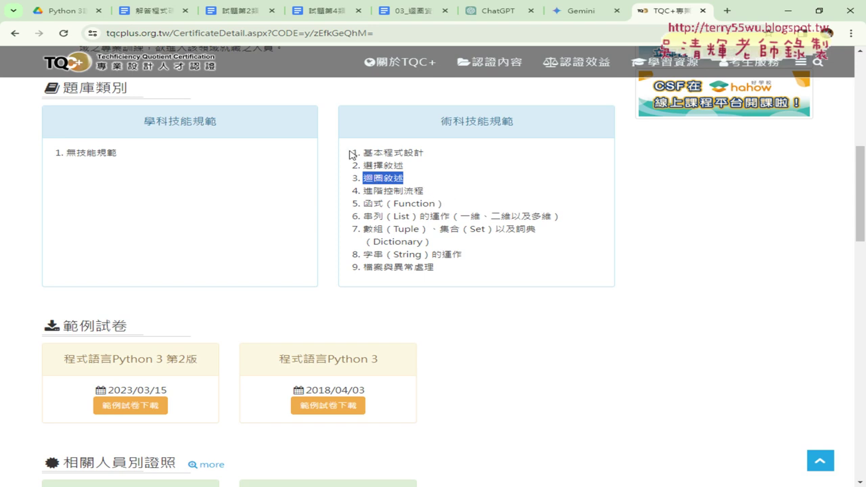
left_click_drag(410, 179, 357, 155)
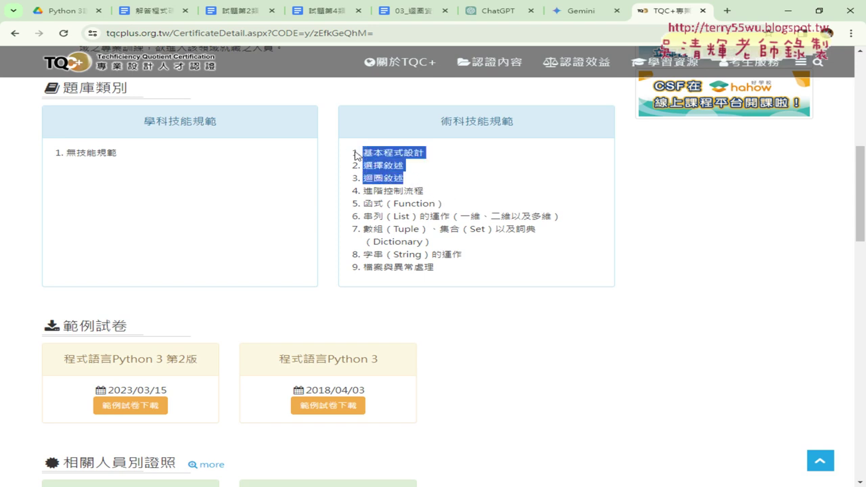
left_click_drag(433, 192, 361, 193)
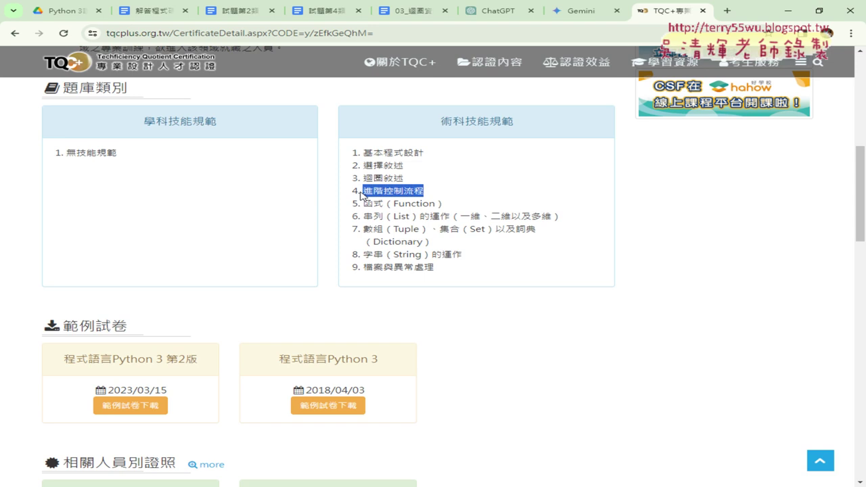
left_click_drag(447, 204, 364, 205)
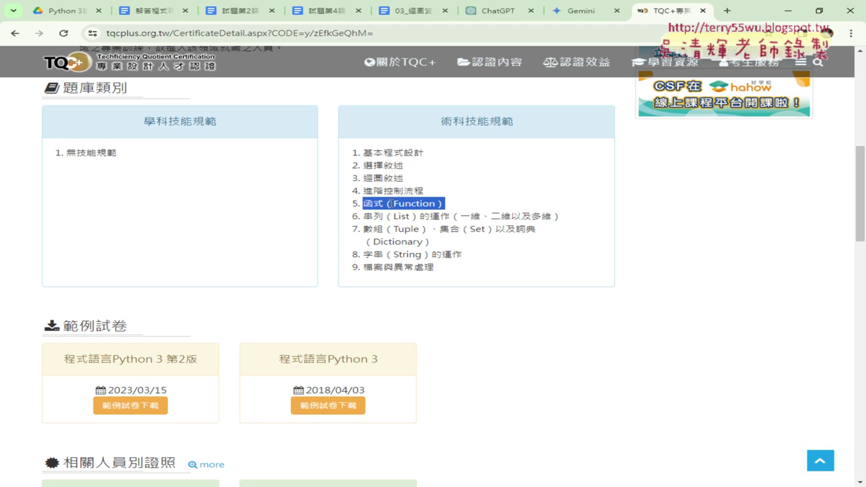
left_click_drag(364, 217, 421, 217)
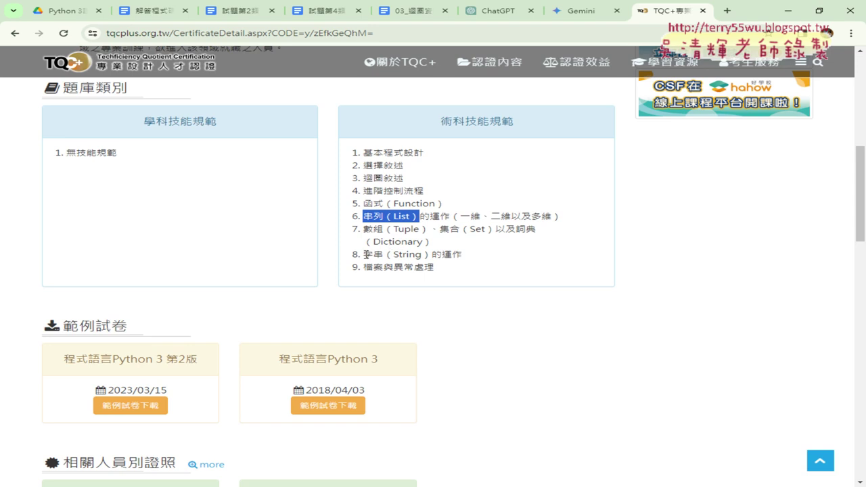
left_click_drag(363, 254, 459, 255)
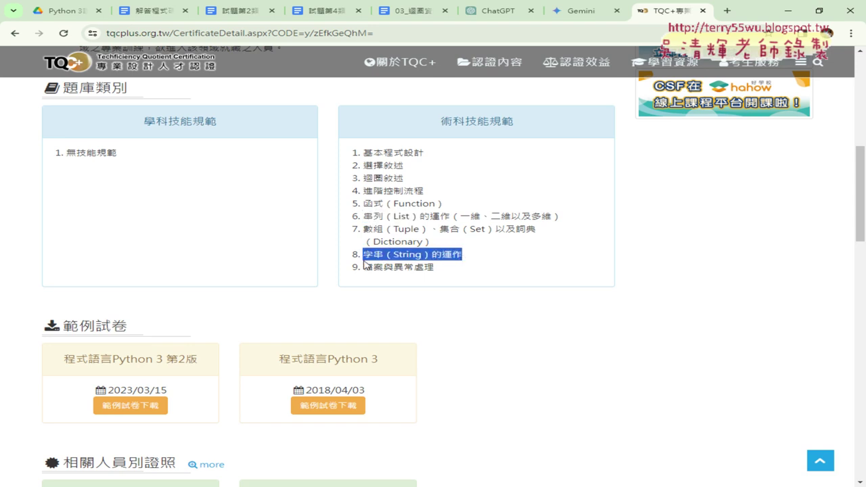
left_click_drag(363, 267, 385, 266)
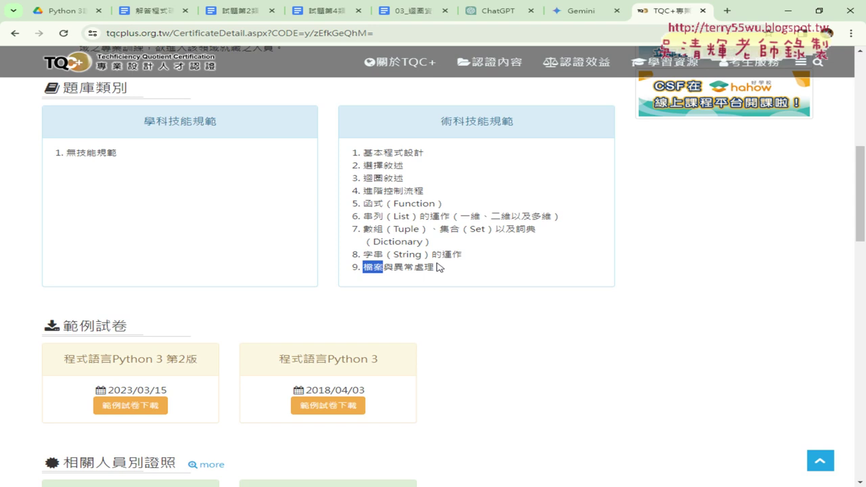
Scroll back up to the PPY3 exam table and highlight the 100分鐘 exam time.
scroll(438, 266, "up", 4)
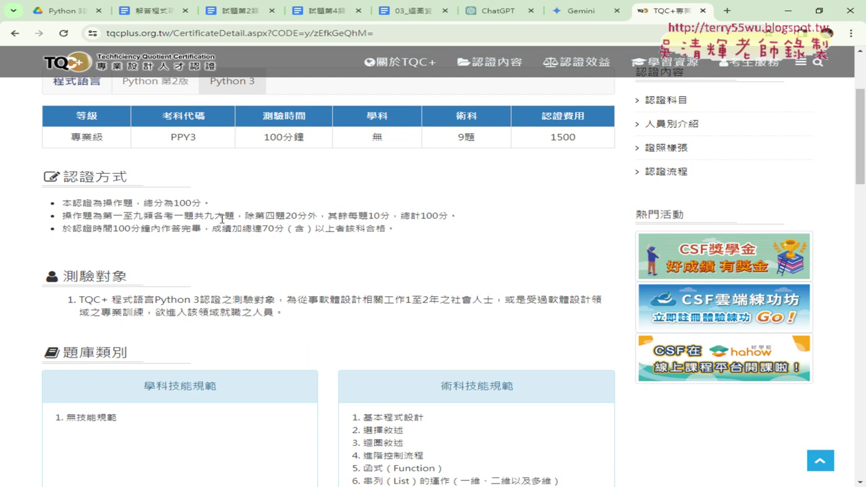
left_click_drag(262, 140, 311, 142)
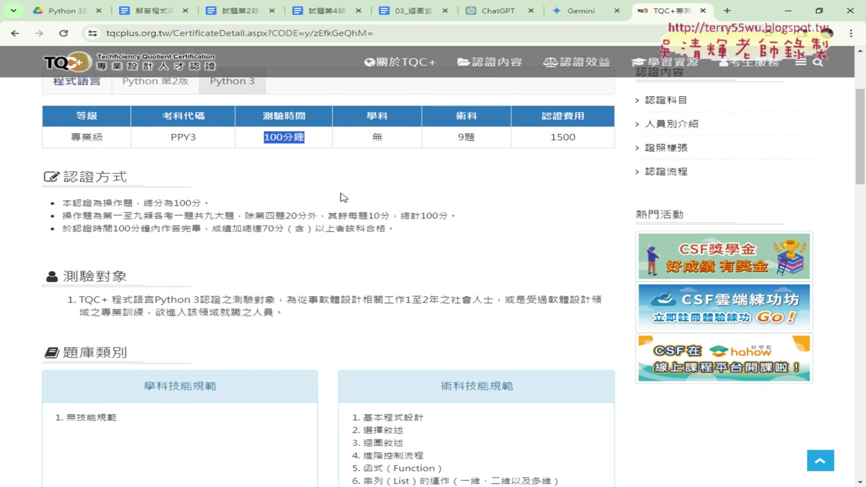
In the 03_迴圈 loop notes, highlight the Whlie迴圈加總到99 heading.
left_click(406, 15)
scroll(415, 199, "up", 3)
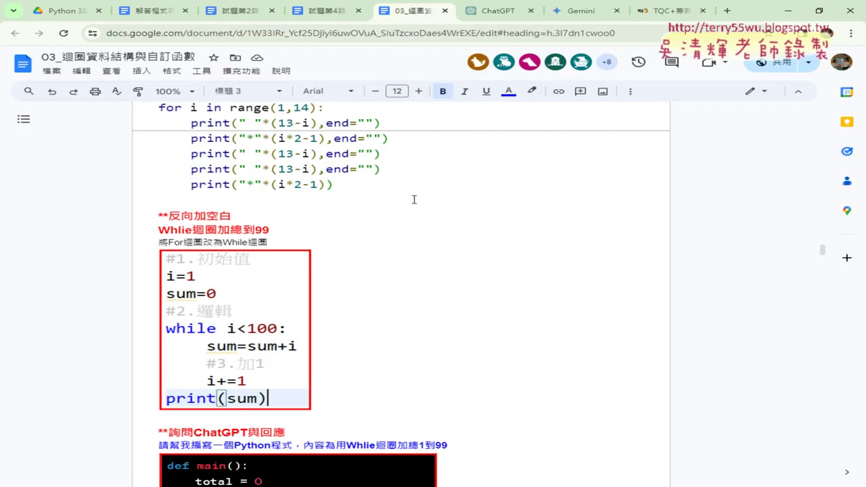
left_click_drag(157, 251, 275, 248)
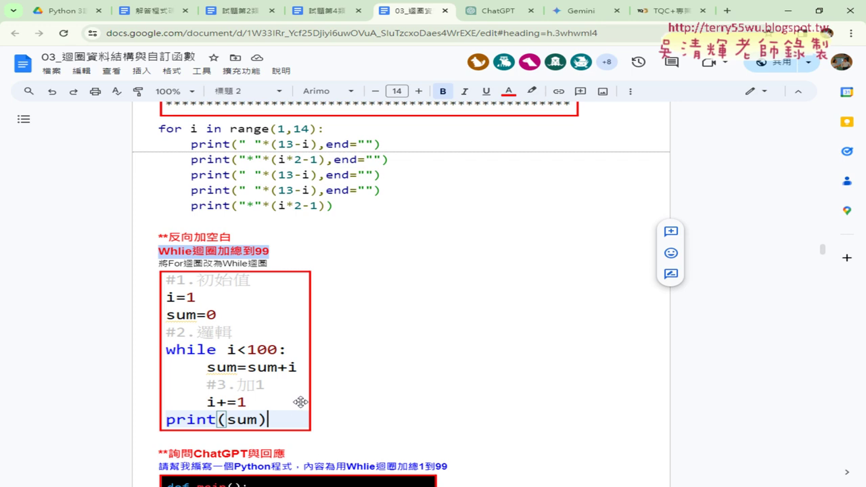
left_click(294, 252)
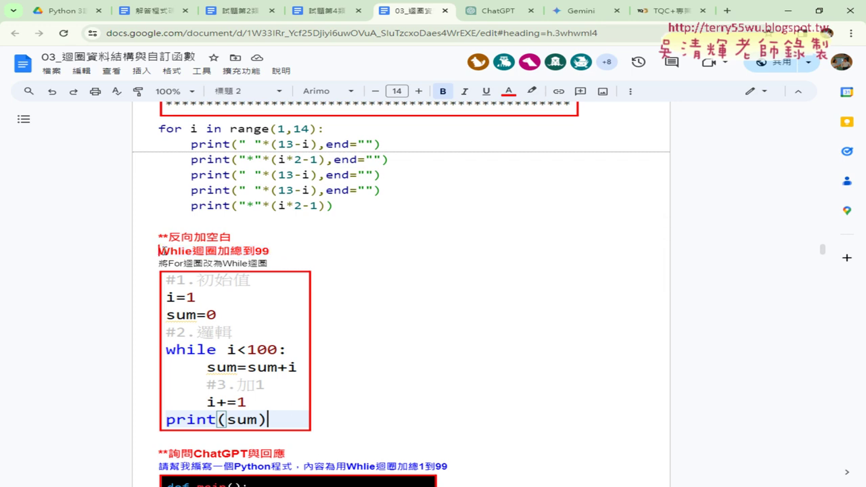
left_click_drag(158, 252, 271, 252)
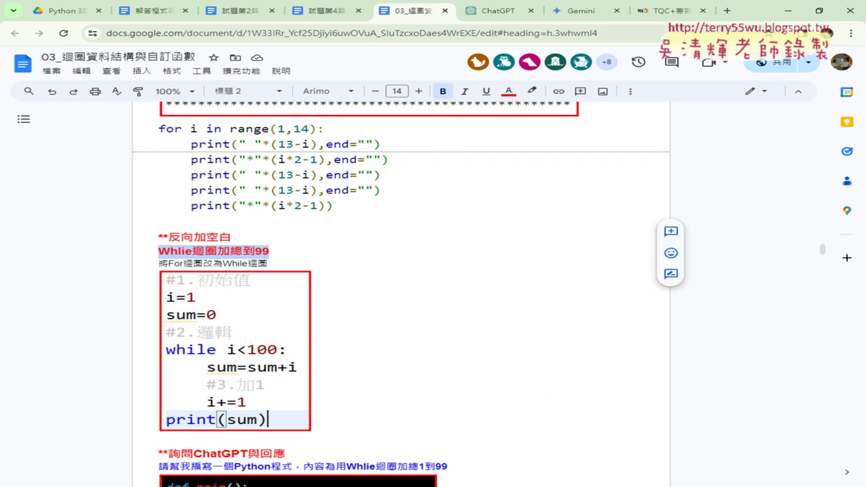
Select and copy the 加總1到99 for-loop code, then switch to Spyder.
left_click_drag(822, 249, 836, 100)
scroll(316, 223, "down", 1)
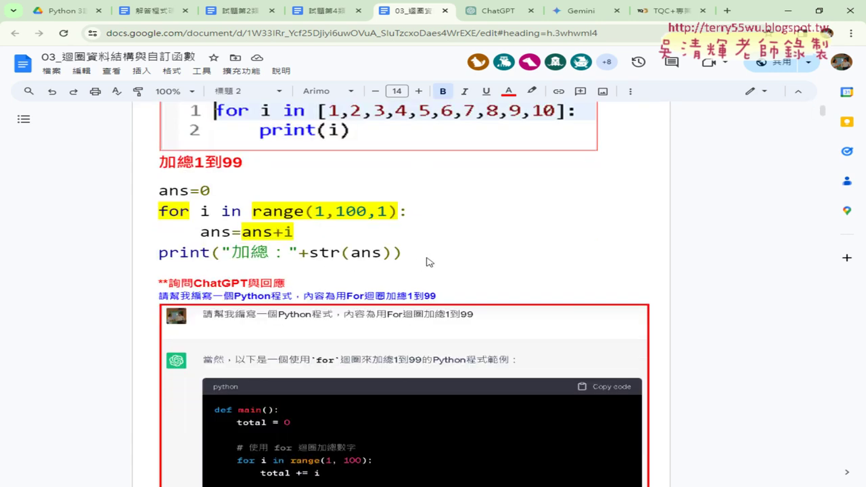
left_click_drag(427, 262, 140, 186)
key("ctrl+c")
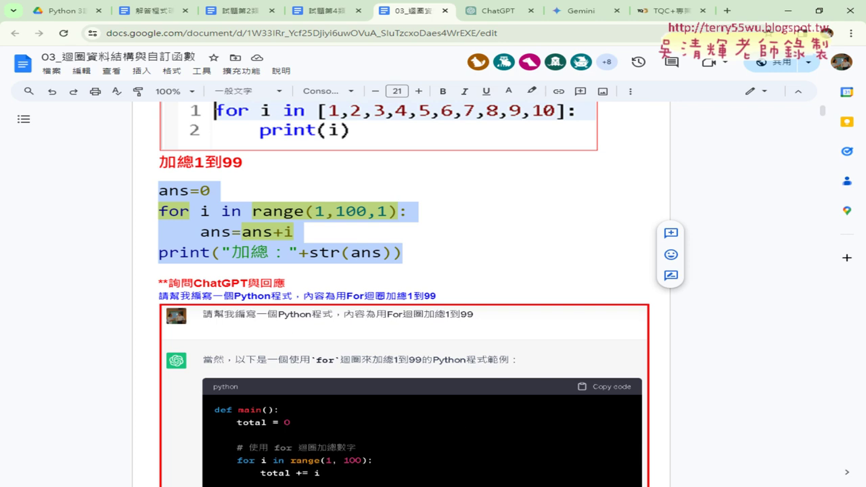
key("alt+Tab")
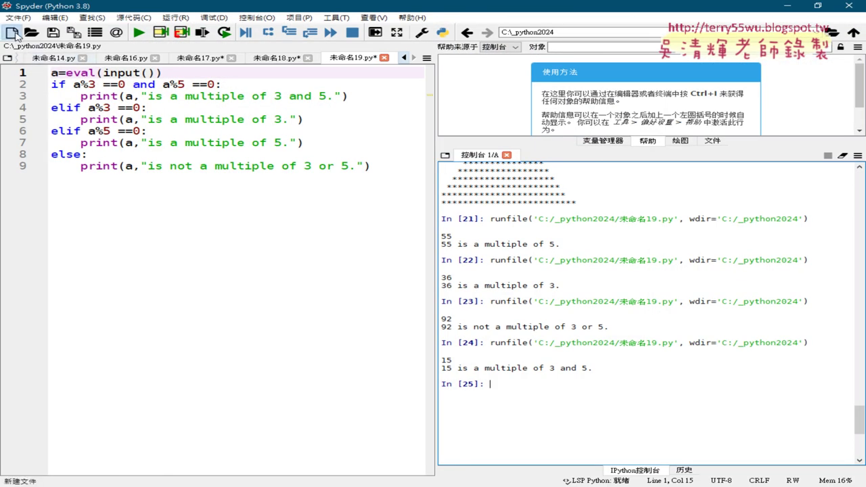
Paste the range(1,100,1) sum loop into new file 未命名20.py, enlarge the font twice, widen the editor.
left_click(11, 32)
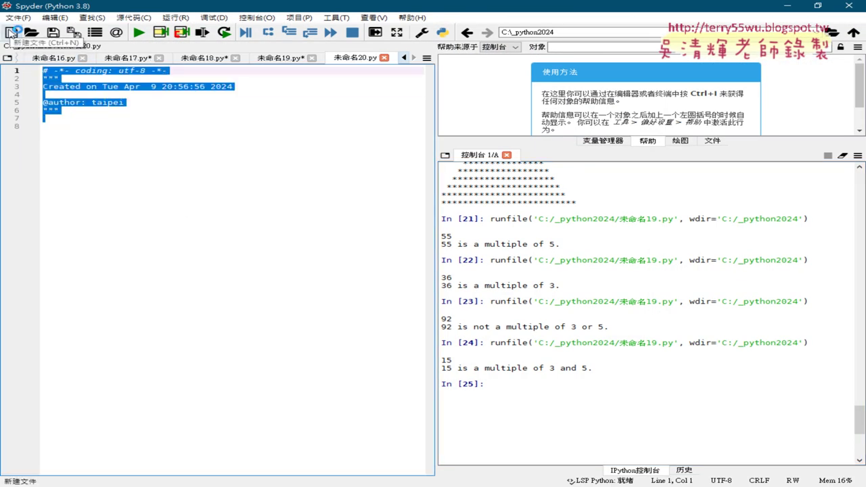
key("ctrl+v")
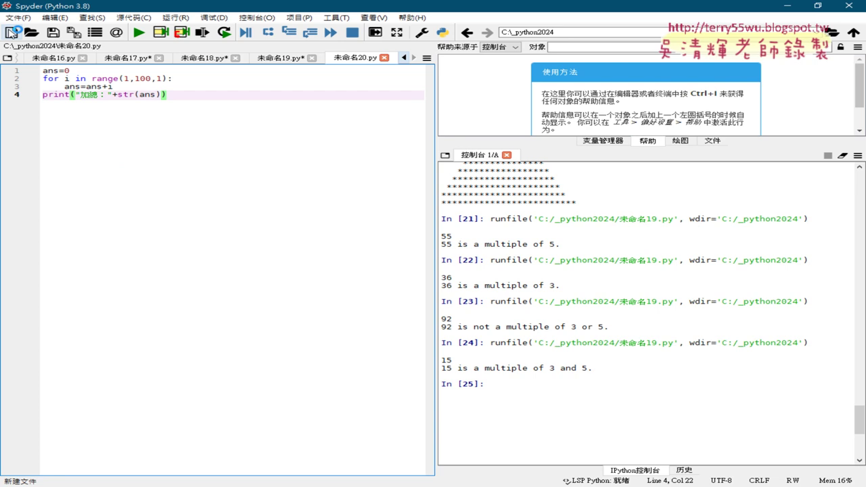
key("ctrl+plus")
key("ctrl+plus")
key("ctrl+plus")
key("ctrl+plus")
key("ctrl+plus")
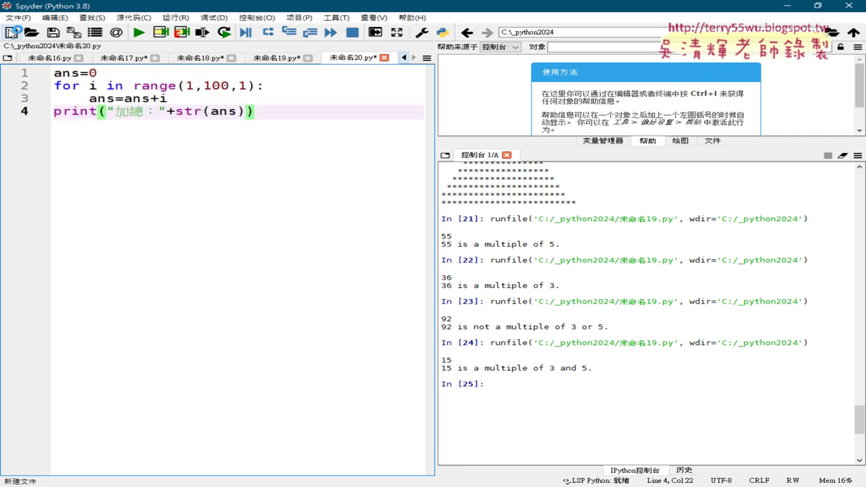
key("ctrl+plus")
key("ctrl+plus")
key("ctrl+plus")
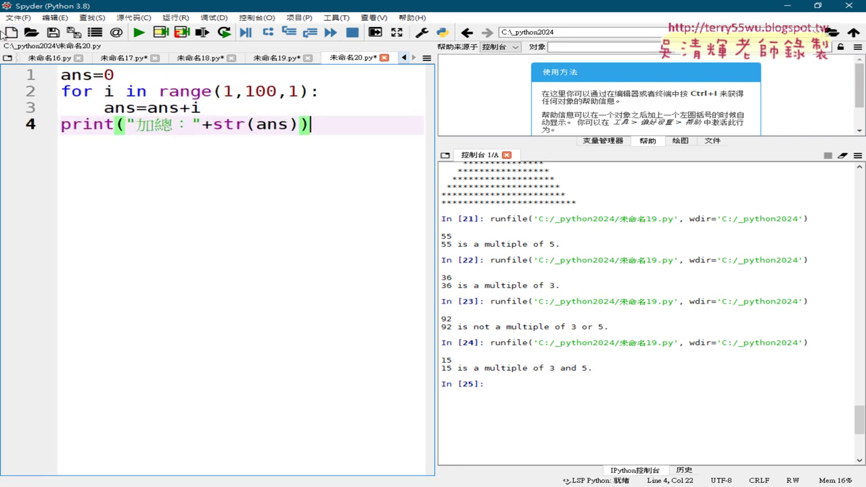
left_click_drag(160, 92, 304, 90)
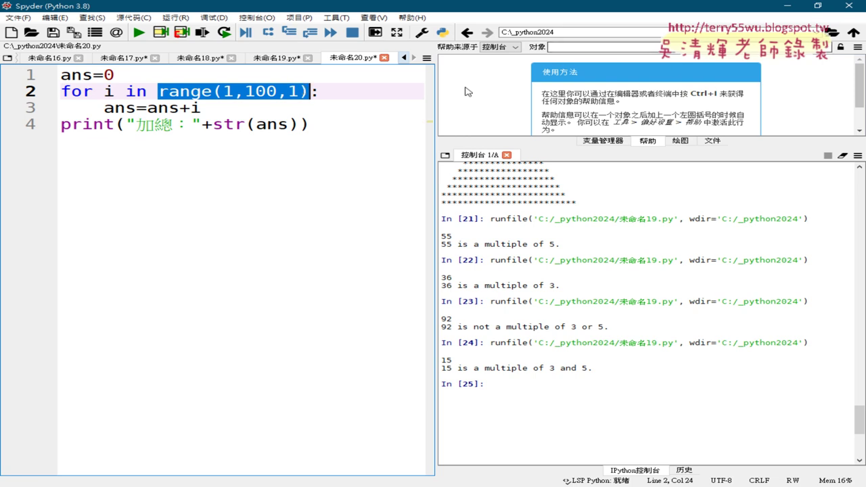
left_click_drag(439, 113, 523, 115)
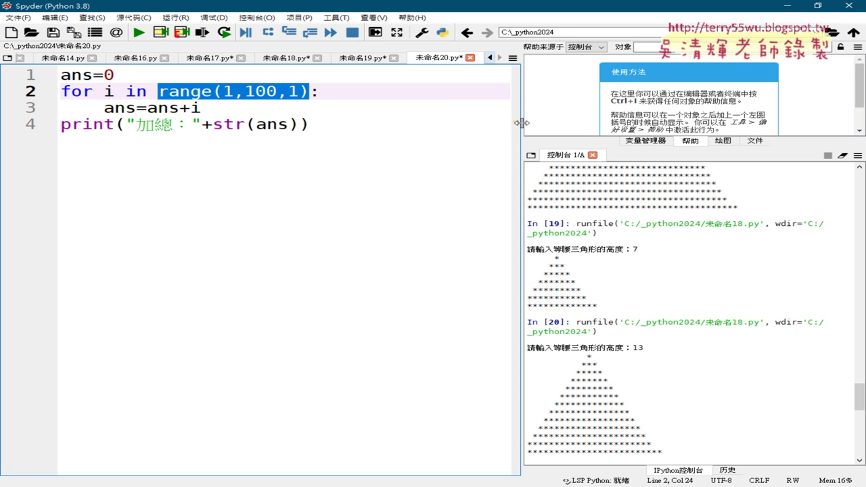
left_click(148, 88)
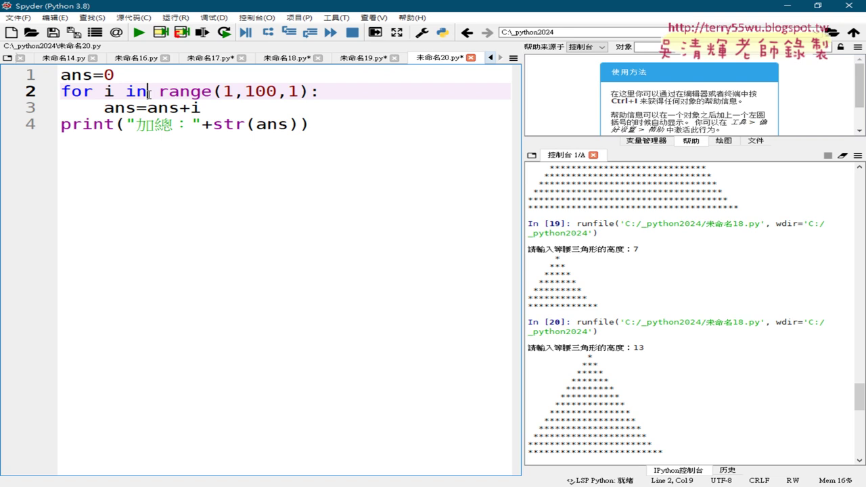
left_click(160, 90)
left_click_drag(159, 91, 310, 91)
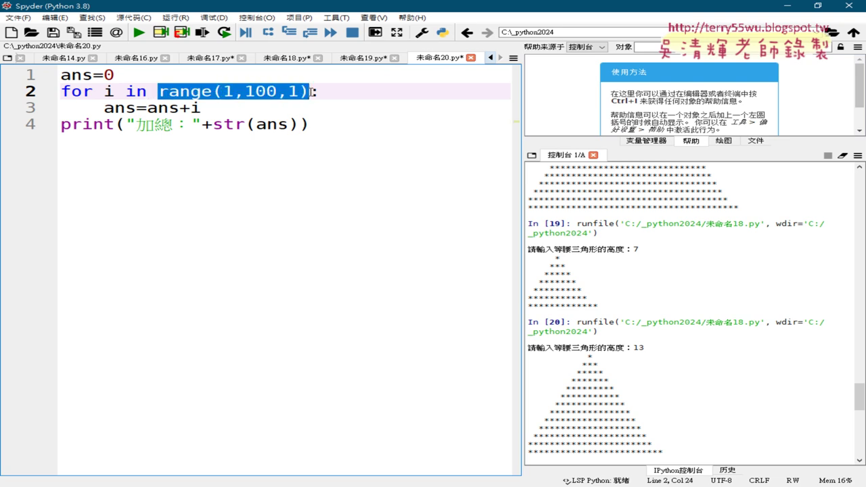
double_click(229, 91)
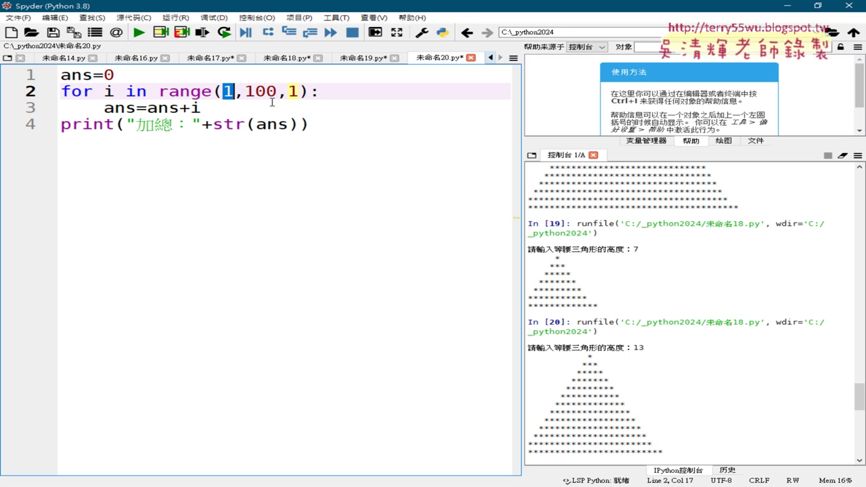
left_click(225, 92)
left_click_drag(226, 91, 236, 92)
mouse_move(236, 91)
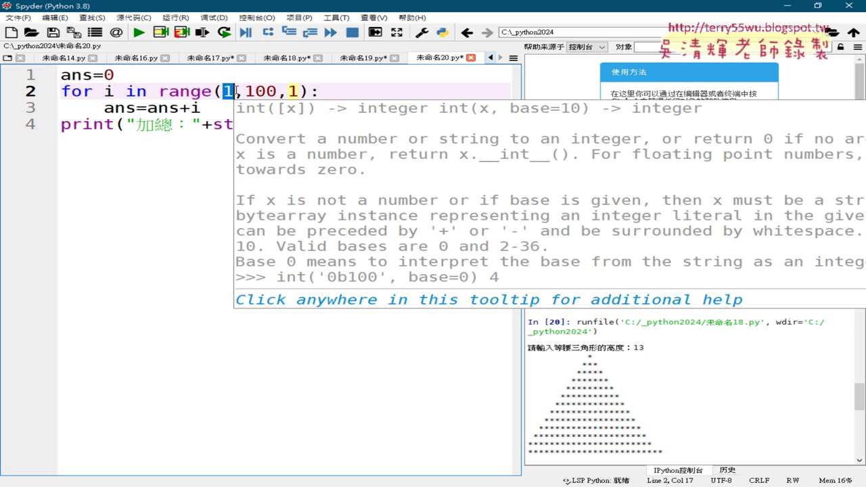
left_click_drag(245, 91, 277, 92)
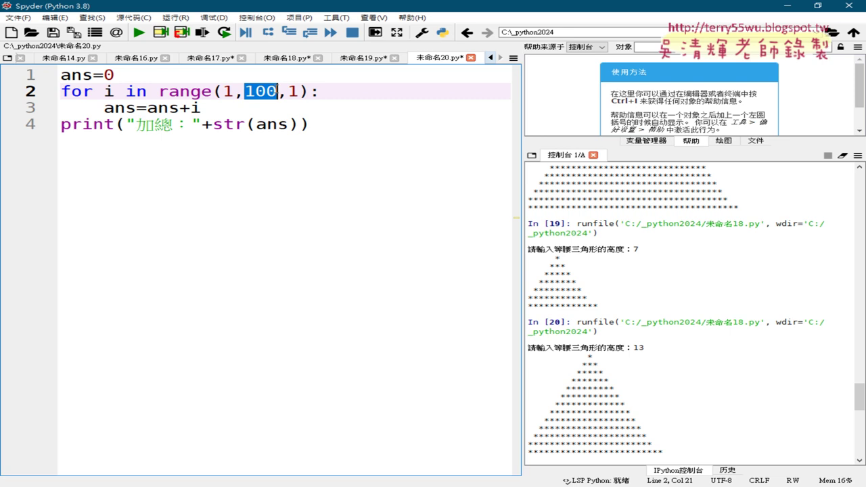
left_click_drag(287, 91, 299, 91)
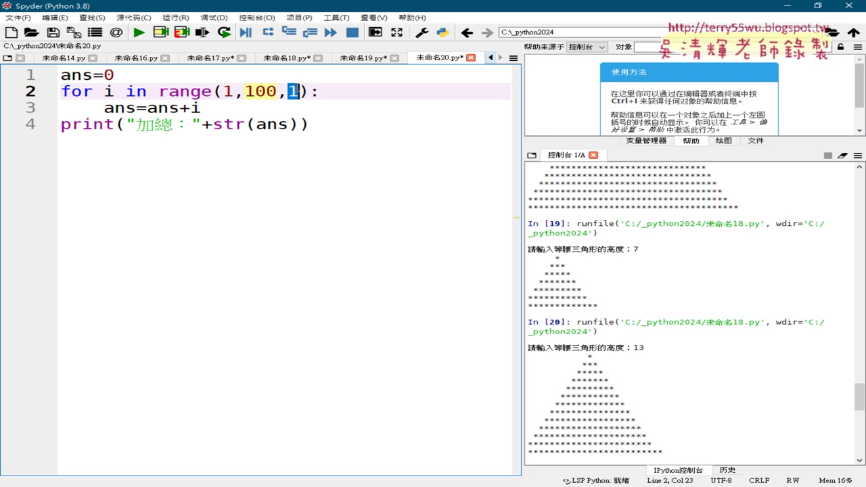